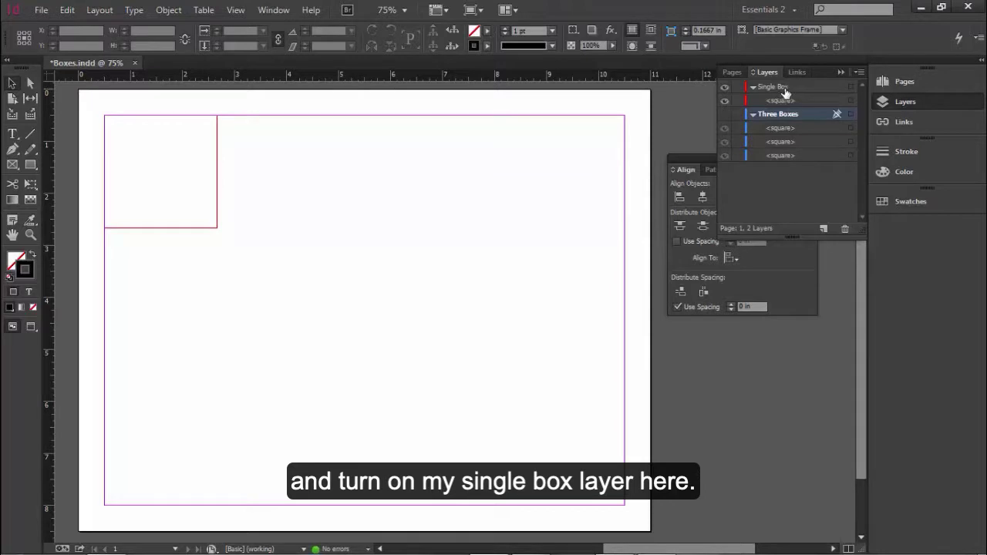
- Fill the single square on the Single Box layer with the yellow swatch C=0 M=0 Y=100 K=0
click(776, 87)
click(840, 71)
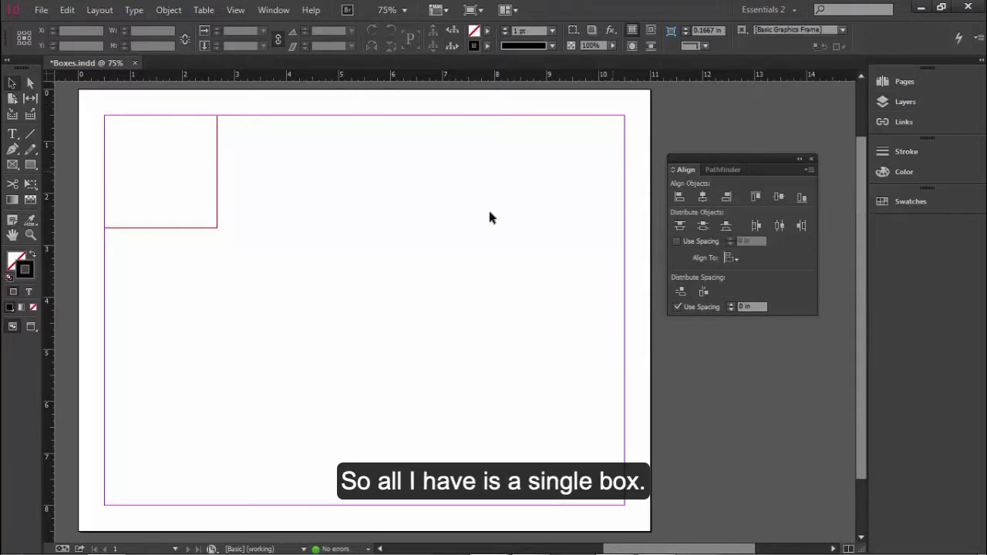
click(185, 197)
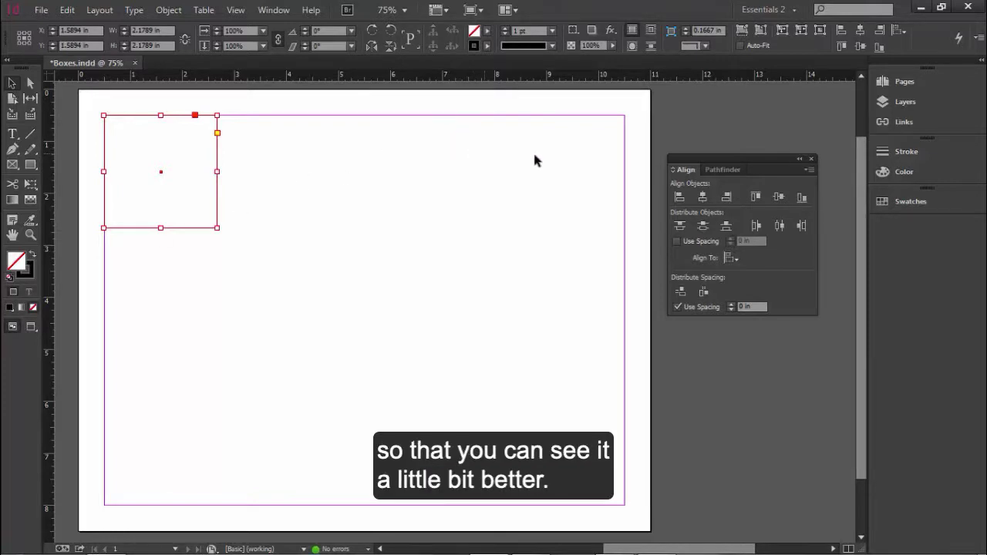
click(909, 200)
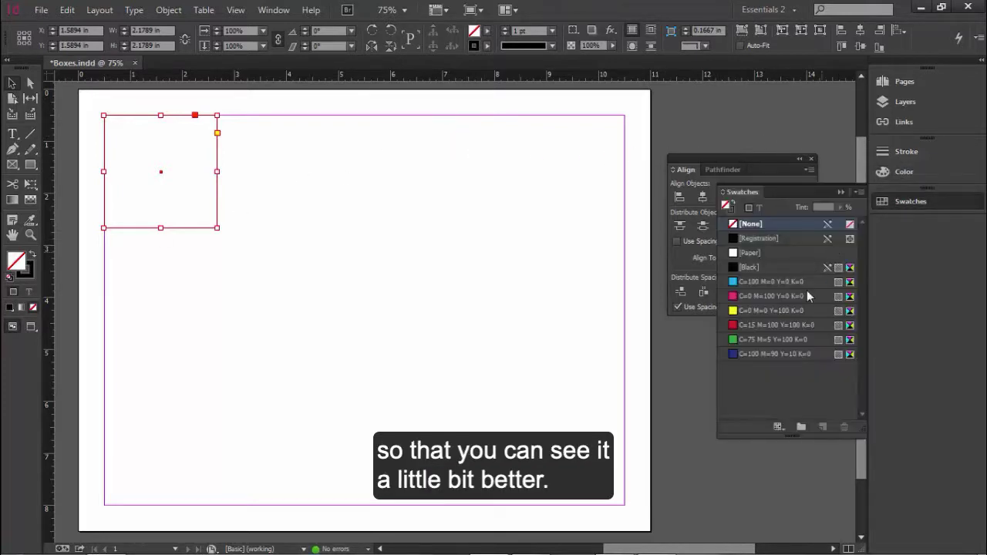
click(783, 310)
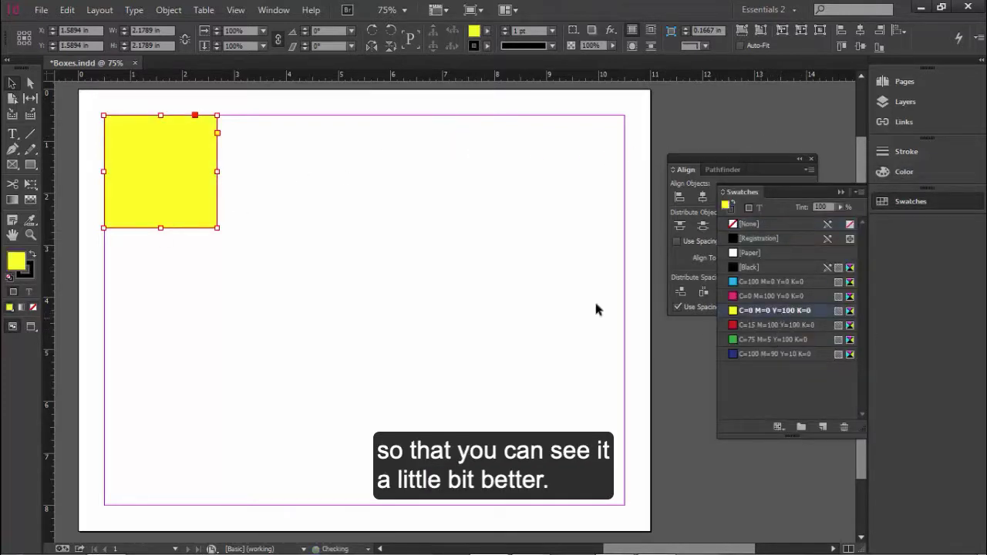
click(223, 156)
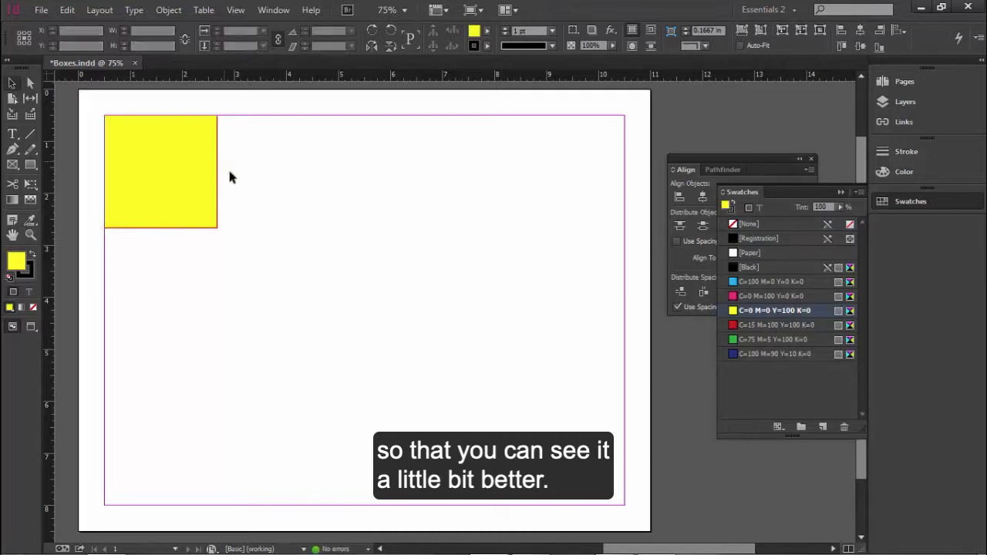
click(177, 181)
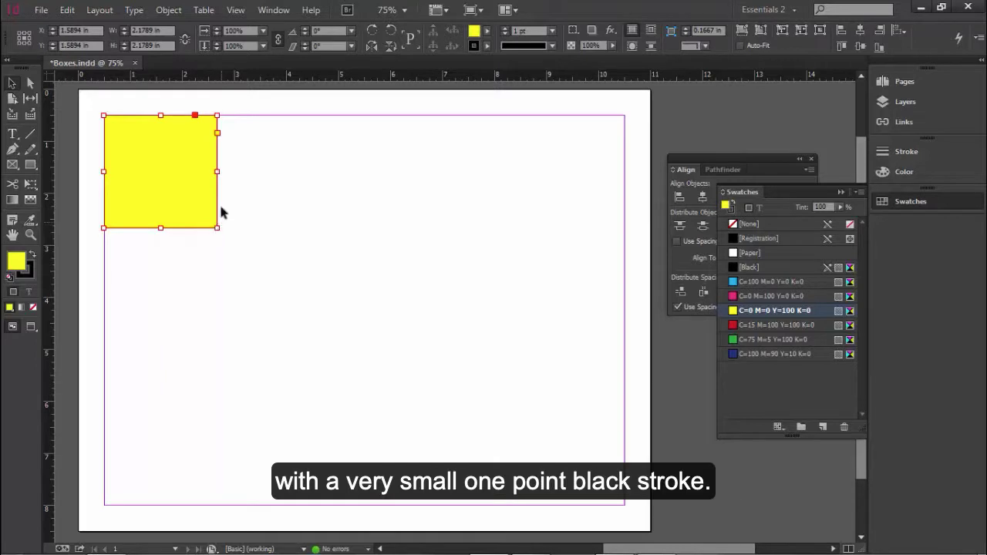
click(267, 206)
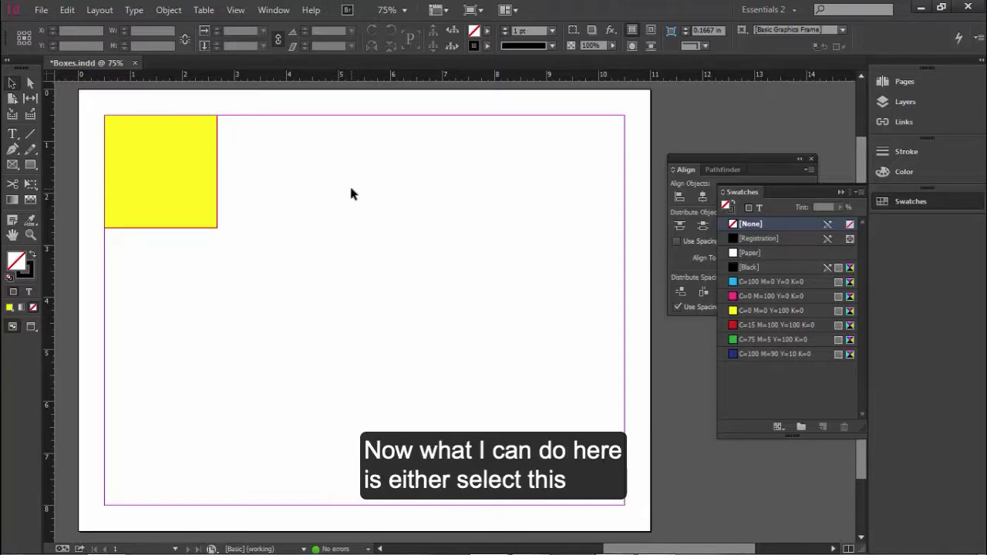
- Preview a Step and Repeat grid of the yellow square with vertical and horizontal offsets of 1 in
click(213, 189)
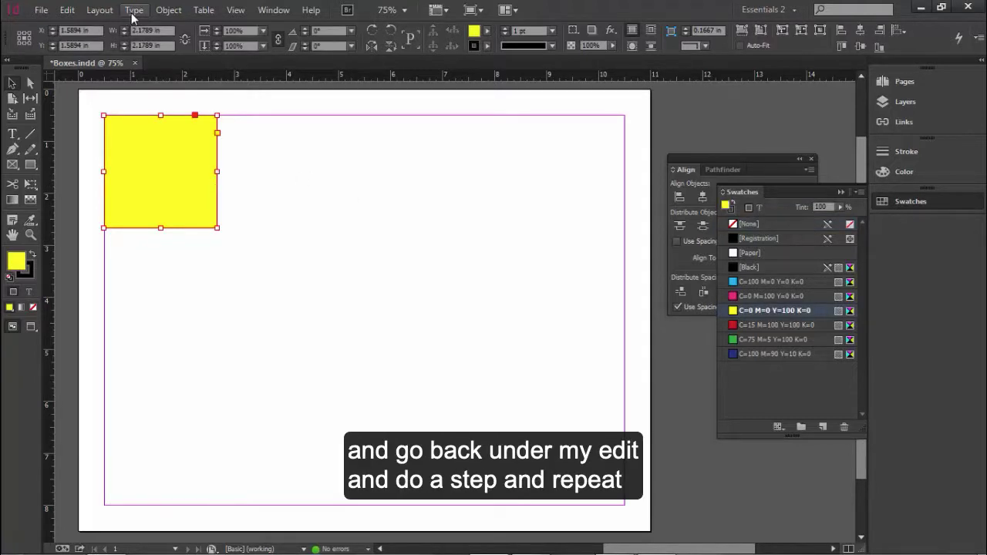
click(73, 12)
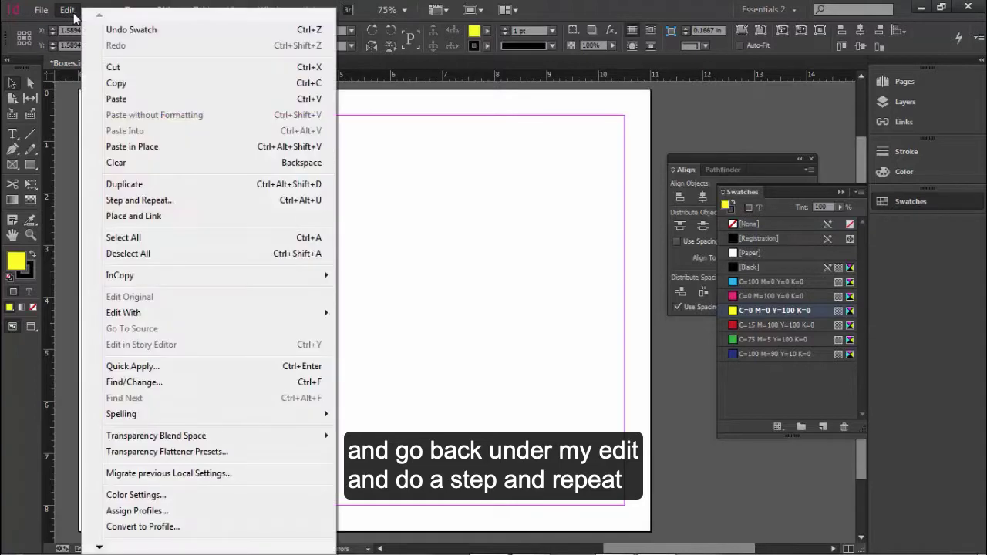
click(131, 202)
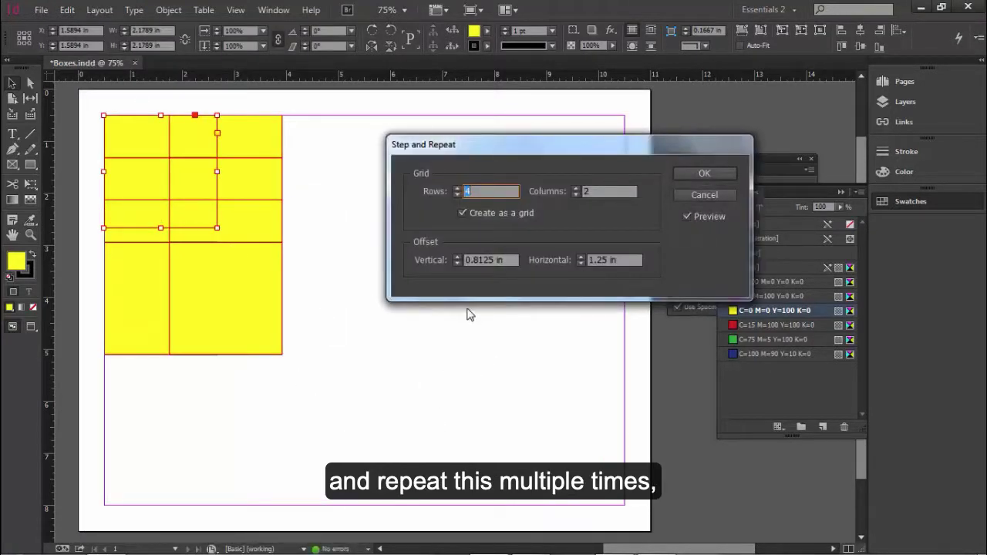
double_click(492, 261)
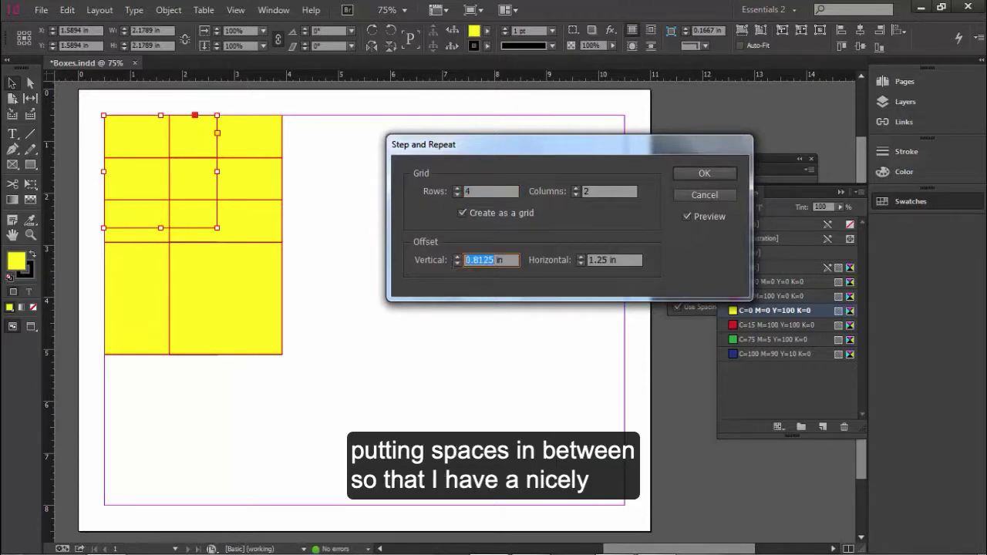
text(1)
double_click(597, 260)
text(1)
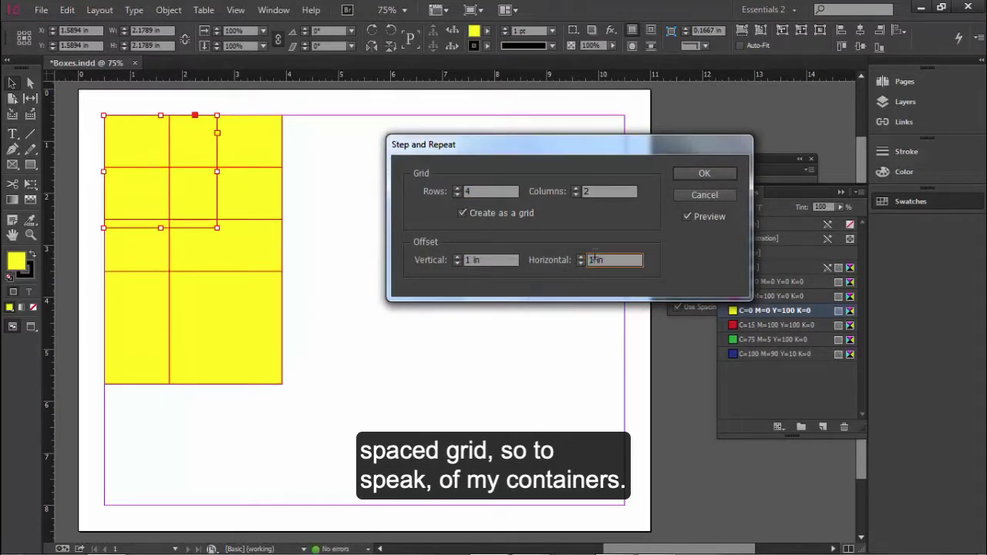
- Set both the horizontal and vertical Step and Repeat offsets to 2 in
key(BackSpace)
text(2)
double_click(467, 260)
text(2)
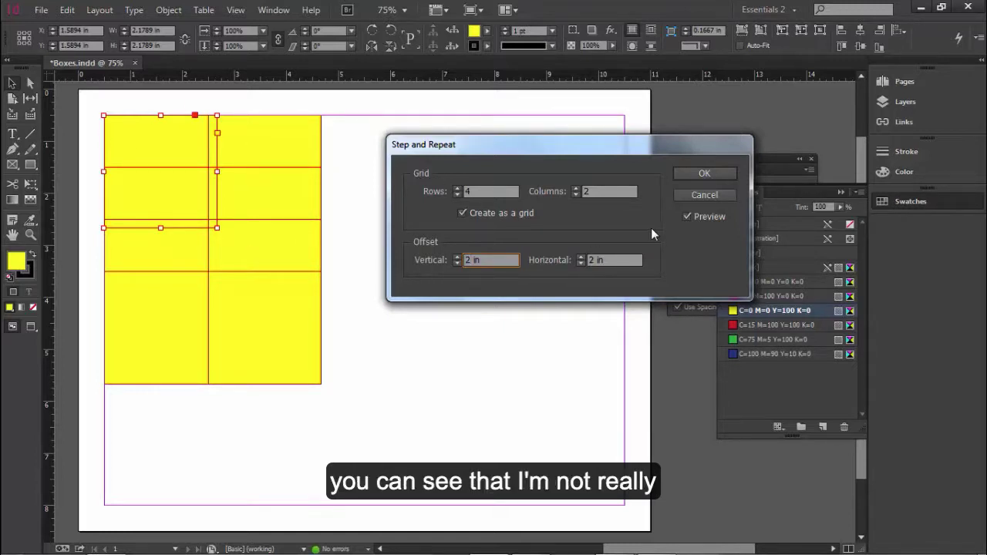
key(Tab)
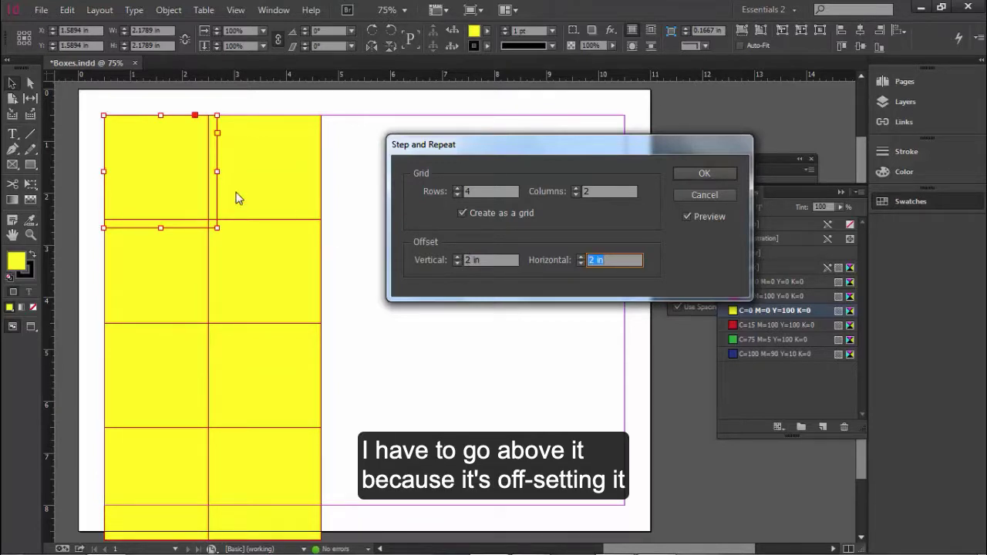
- Try a vertical Step and Repeat offset of 3 in
click(468, 260)
double_click(468, 260)
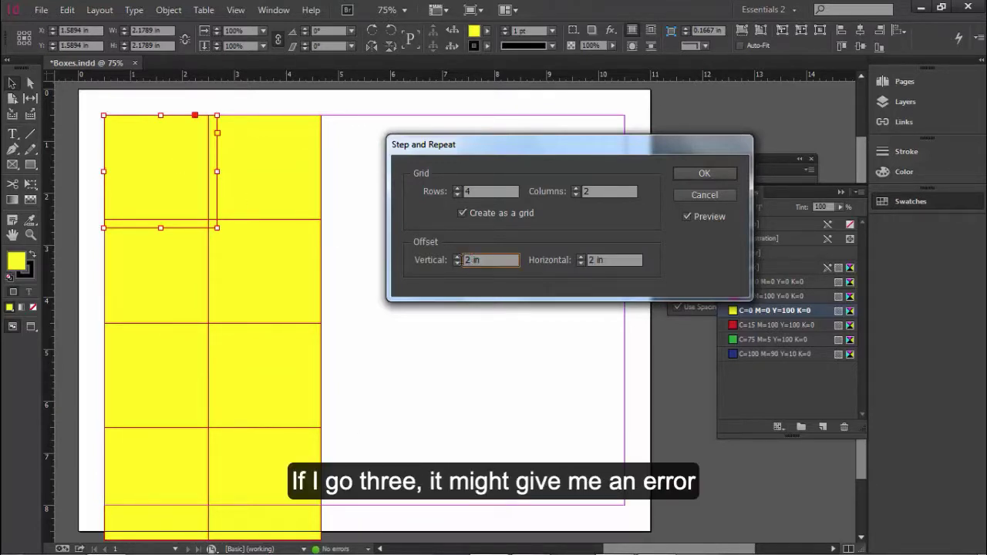
text(3)
key(Tab)
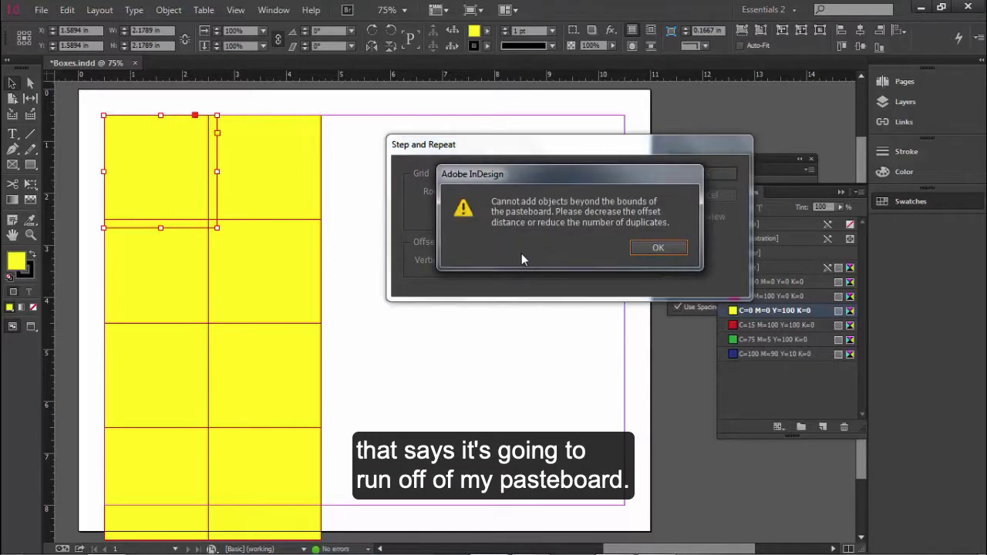
click(676, 250)
key(Tab)
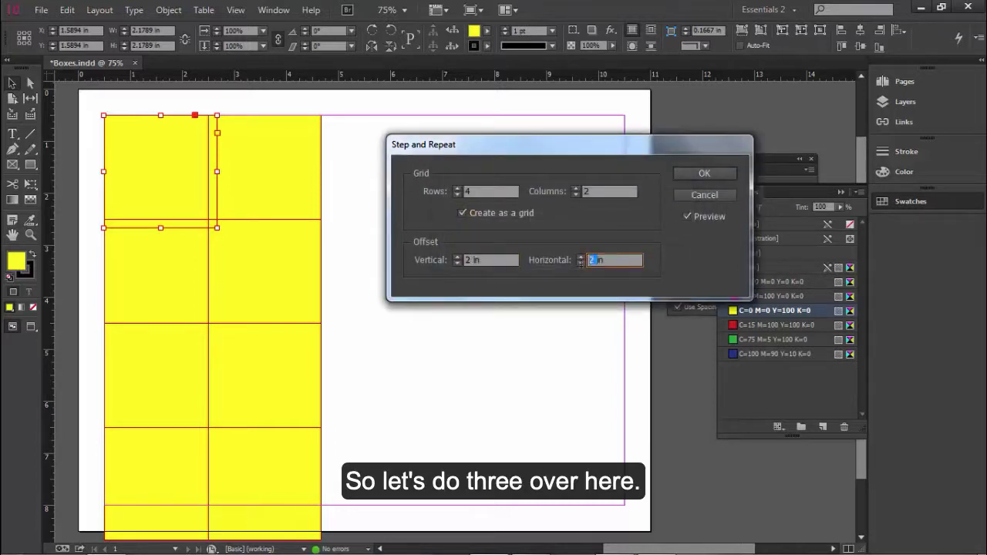
- Preview a horizontal offset of 3 in and cancel the Step and Repeat operation
text(3in)
key(Tab)
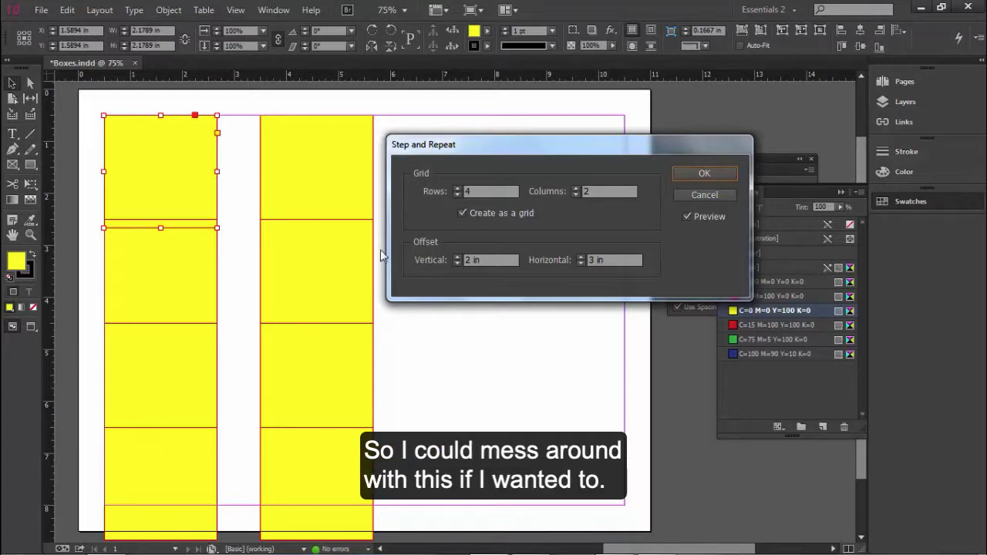
click(704, 196)
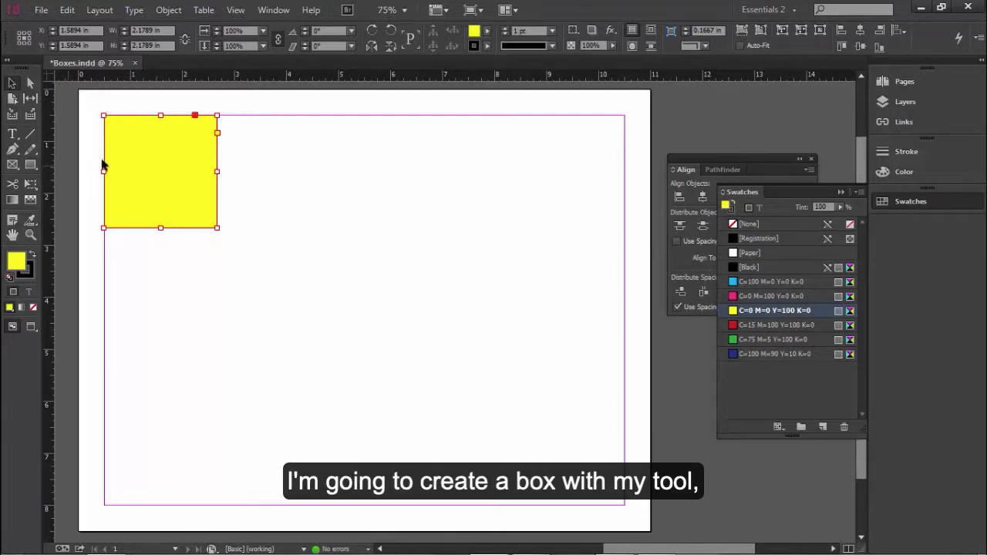
- Delete the yellow square and draw a grid of rectangles, 4 columns by 3 rows, about 6.82 × 5.07 in, from the upper-left margin corner
key(Delete)
click(30, 164)
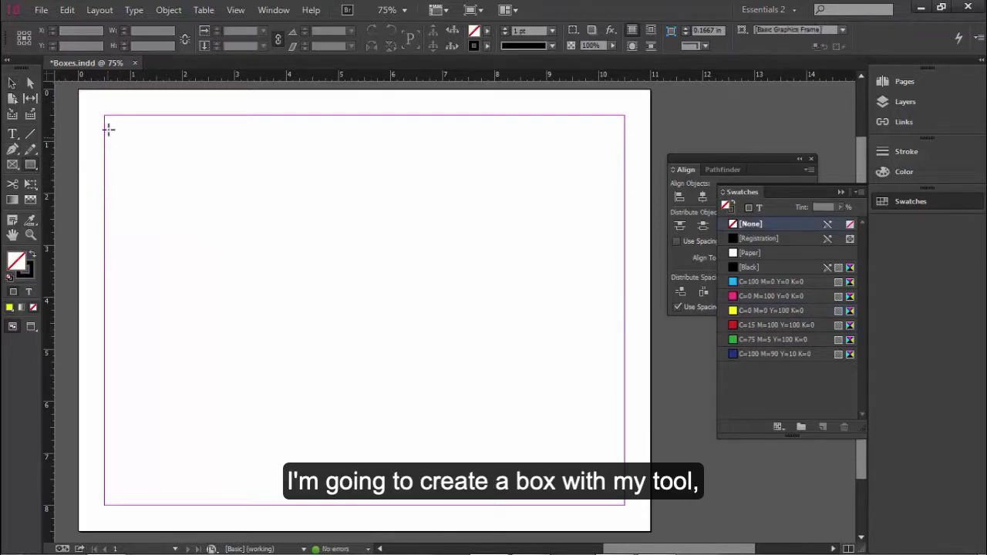
mouse_move(105, 117)
mouse_down()
mouse_move(118, 164)
mouse_move(204, 206)
mouse_move(255, 273)
mouse_move(366, 344)
mouse_move(492, 456)
mouse_move(532, 471)
mouse_move(522, 379)
mouse_move(557, 386)
mouse_move(596, 417)
mouse_move(421, 259)
mouse_move(466, 307)
mouse_move(436, 282)
mouse_move(459, 313)
mouse_move(455, 353)
mouse_up()
key(Right)
key(Right)
key(Up)
key(Right)
key(Up)
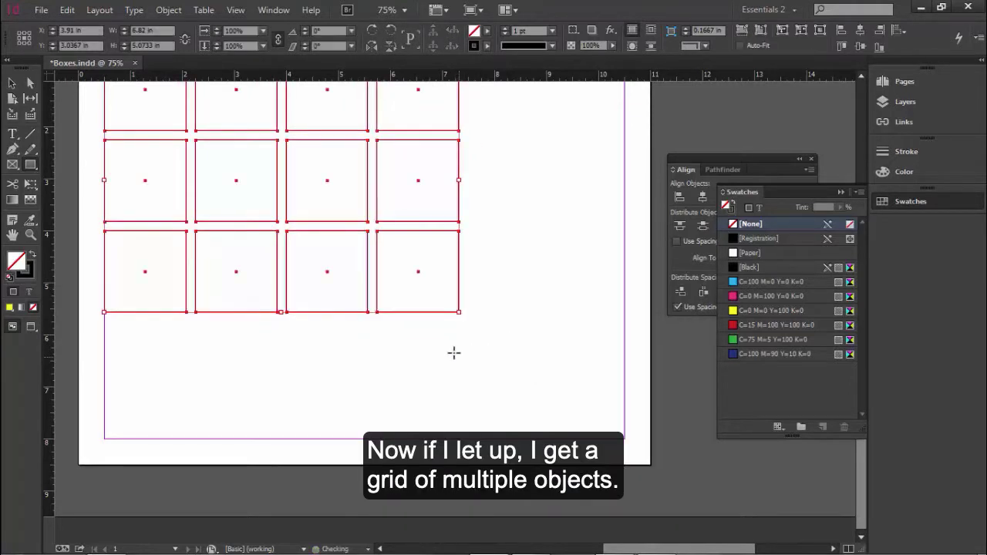
scroll(519, 319, up, 3)
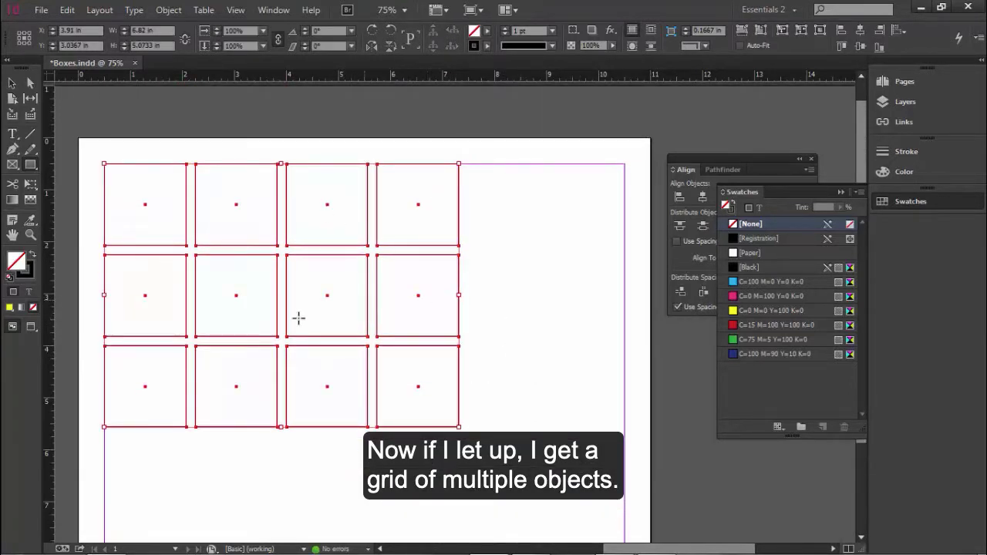
- Fill all the grid squares with the yellow swatch C=0 M=0 Y=100 K=0 and reselect the whole grid
click(797, 312)
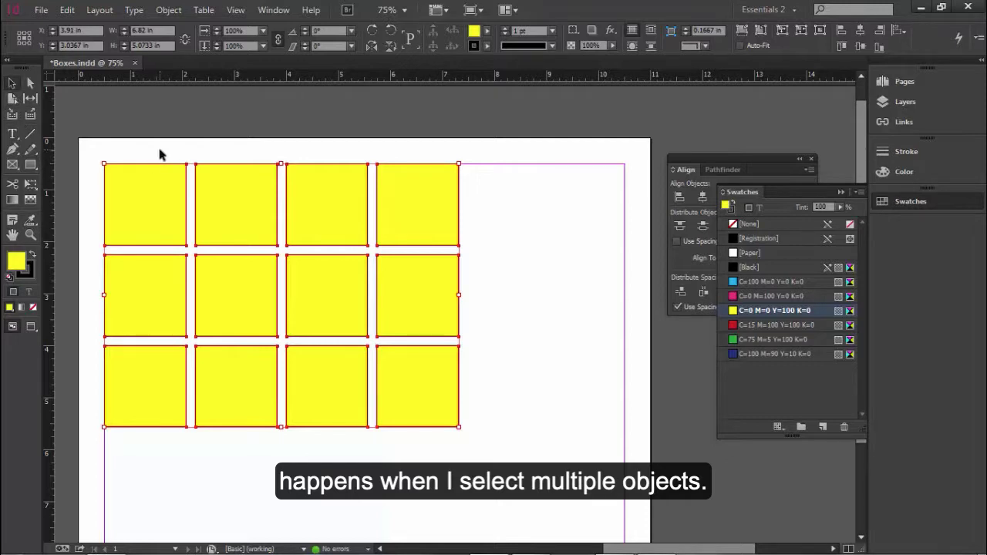
click(188, 148)
drag(547, 224, 92, 511)
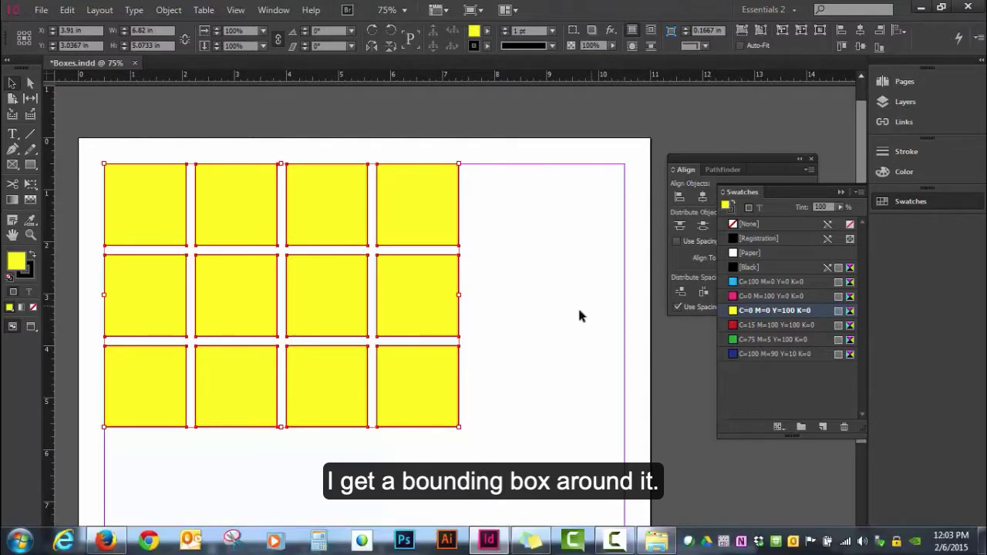
- Spread the selected squares apart without resizing them until the grid fills the page margins at 10 × 7.5 in
drag(458, 426, 575, 511)
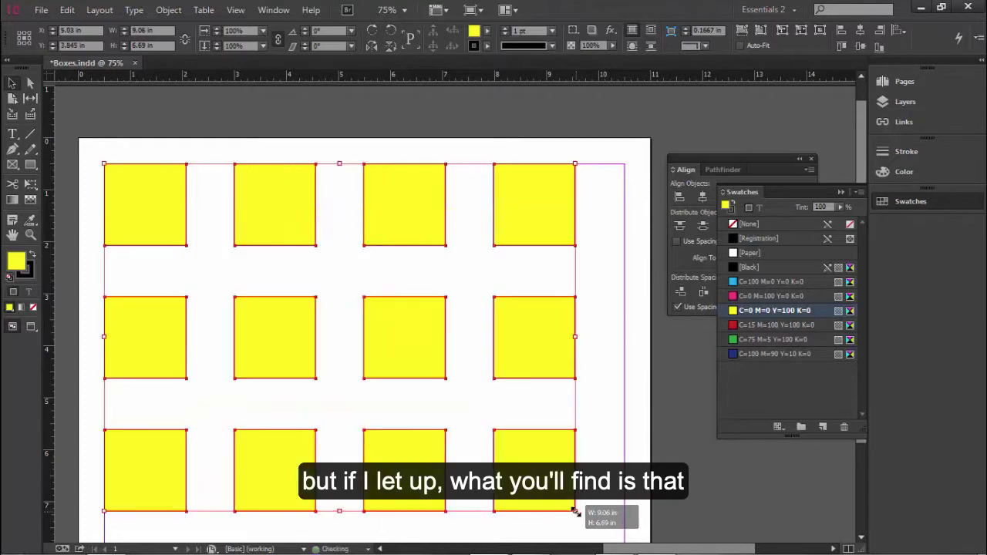
scroll(639, 426, down, 1)
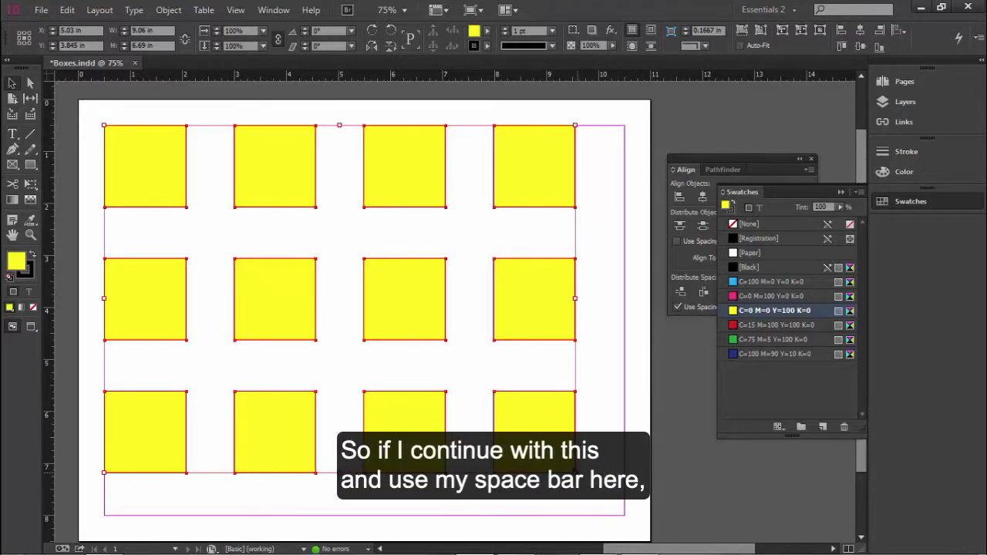
drag(575, 472, 625, 514)
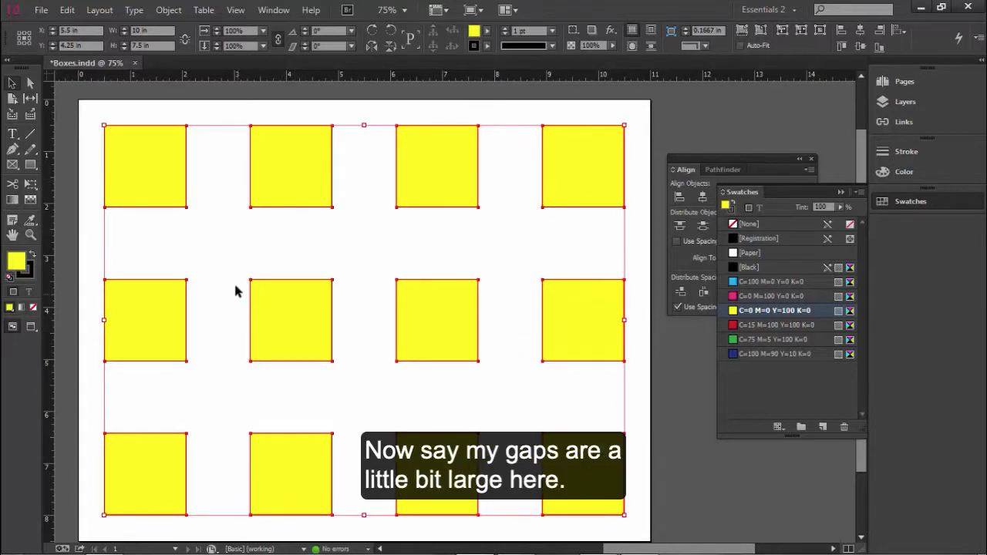
- With the Gap tool, move the whole gap below the first row upward and shift only its third-column part downward
click(29, 100)
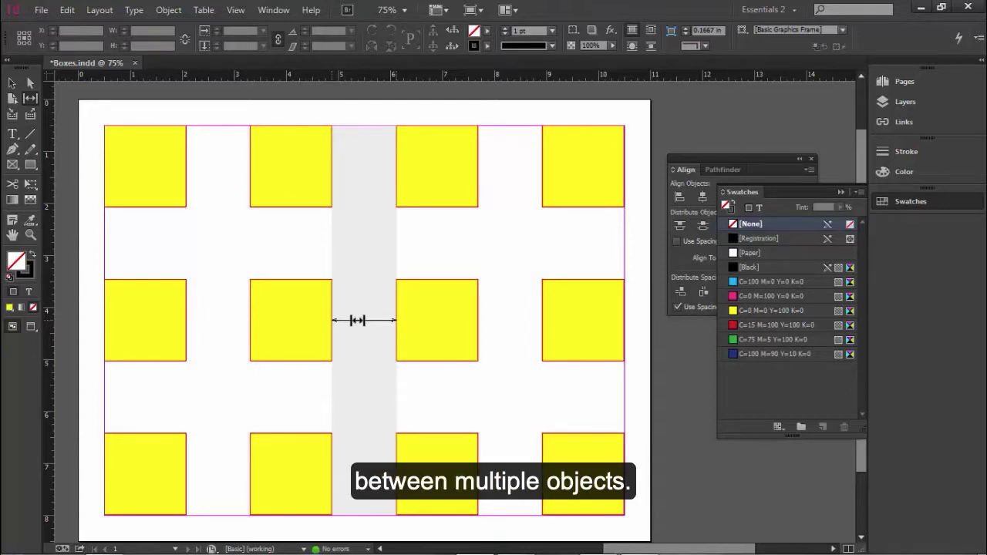
drag(424, 249, 429, 221)
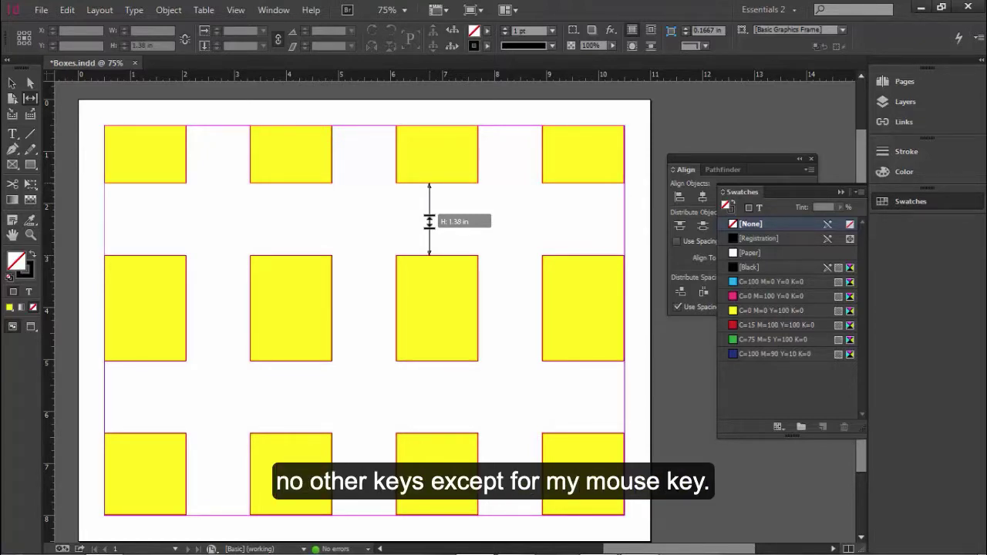
drag(429, 221, 437, 286)
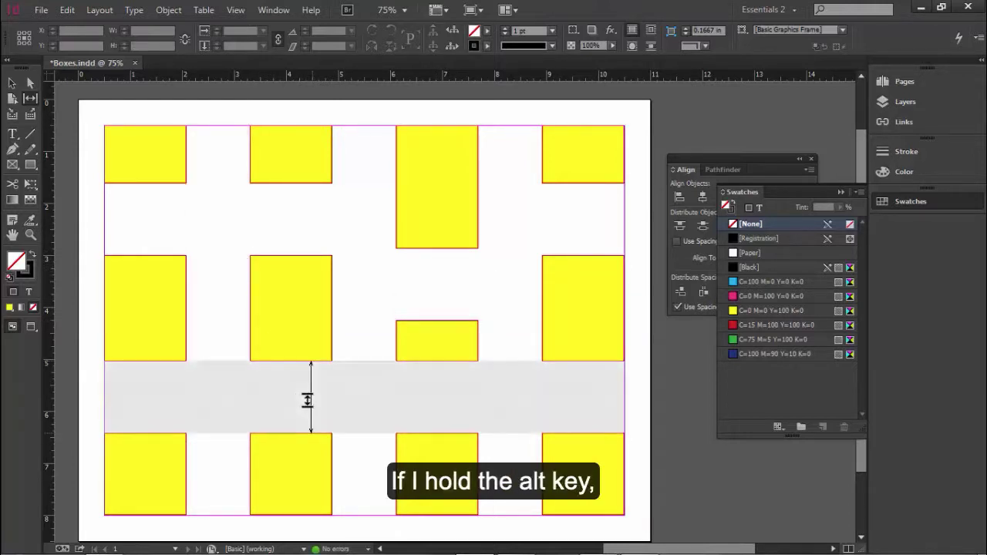
mouse_move(293, 400)
mouse_down()
mouse_move(300, 339)
mouse_move(306, 429)
mouse_move(306, 365)
mouse_move(304, 419)
mouse_move(307, 388)
mouse_move(307, 402)
mouse_up()
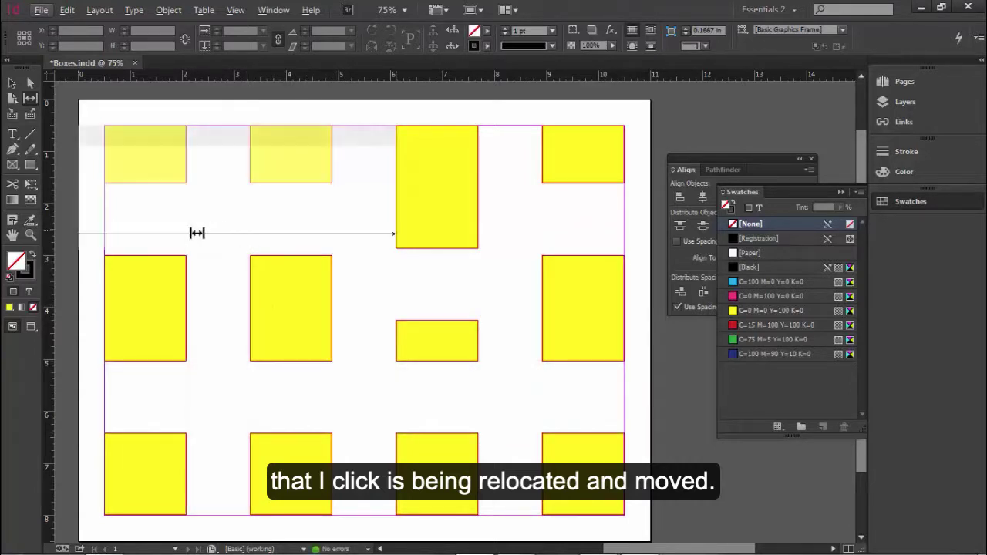
- Narrow the gaps between the first two columns and the last two rows, and move the third column's upper gap upward
drag(218, 286, 250, 314)
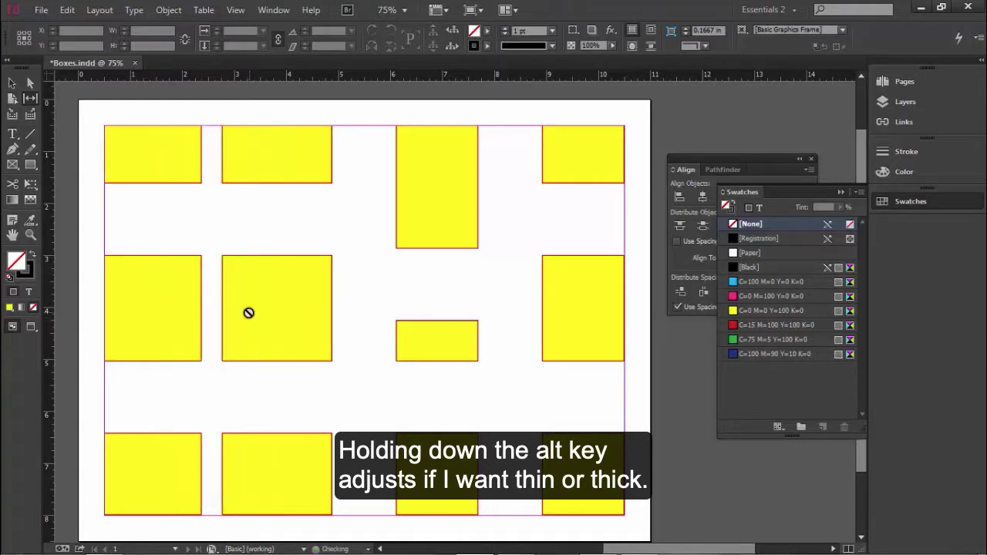
drag(231, 393, 280, 423)
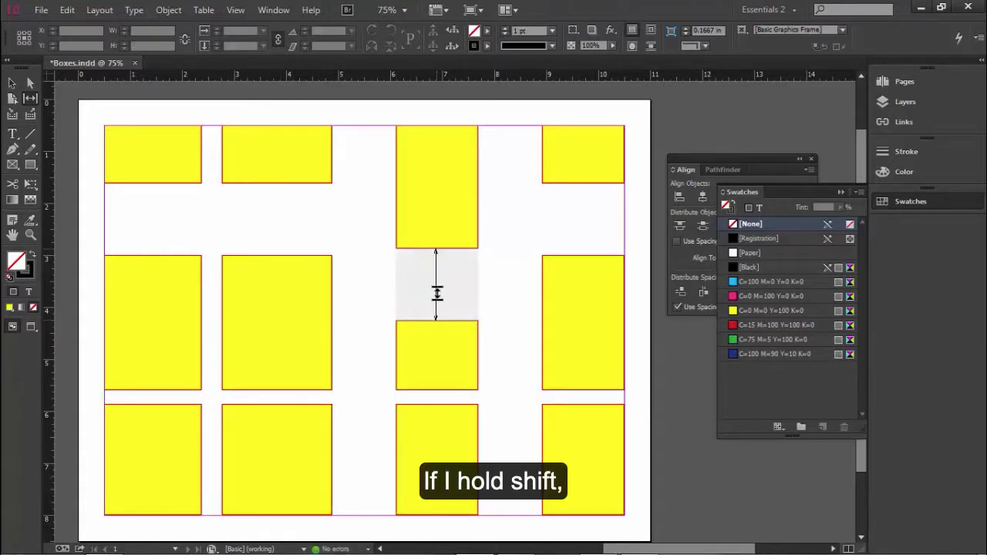
drag(437, 293, 432, 197)
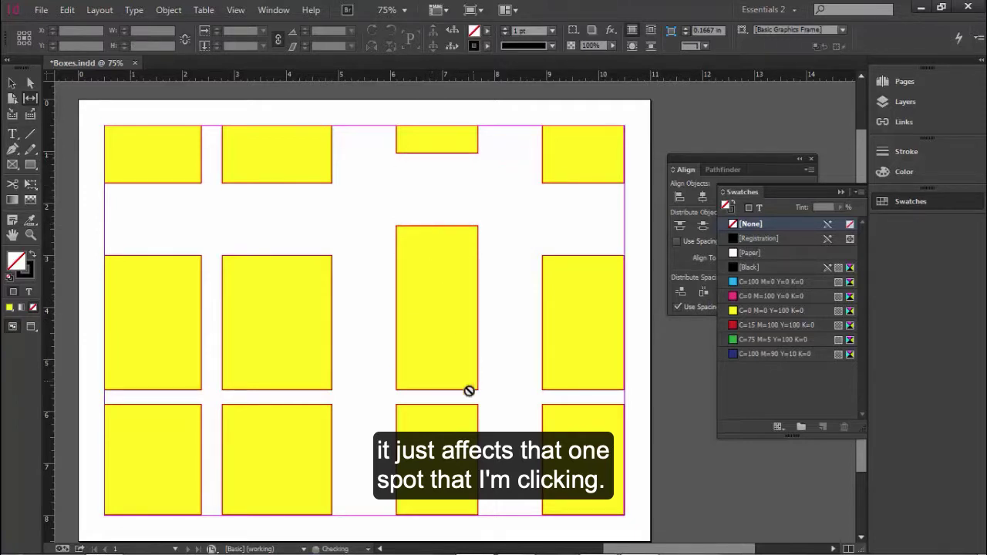